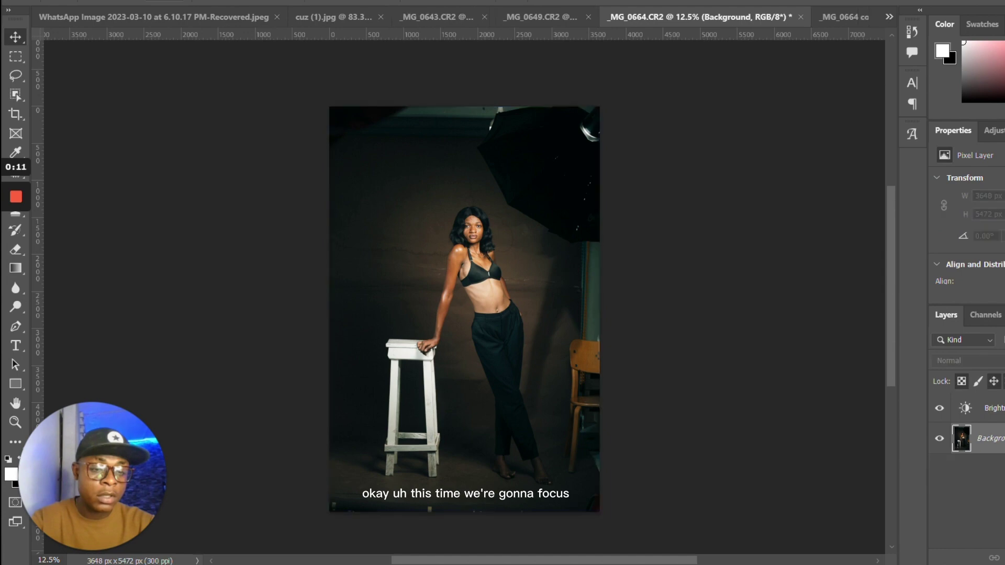
Delete the brightness adjustment layer above the Background layer
left_click(984, 408)
key("Delete")
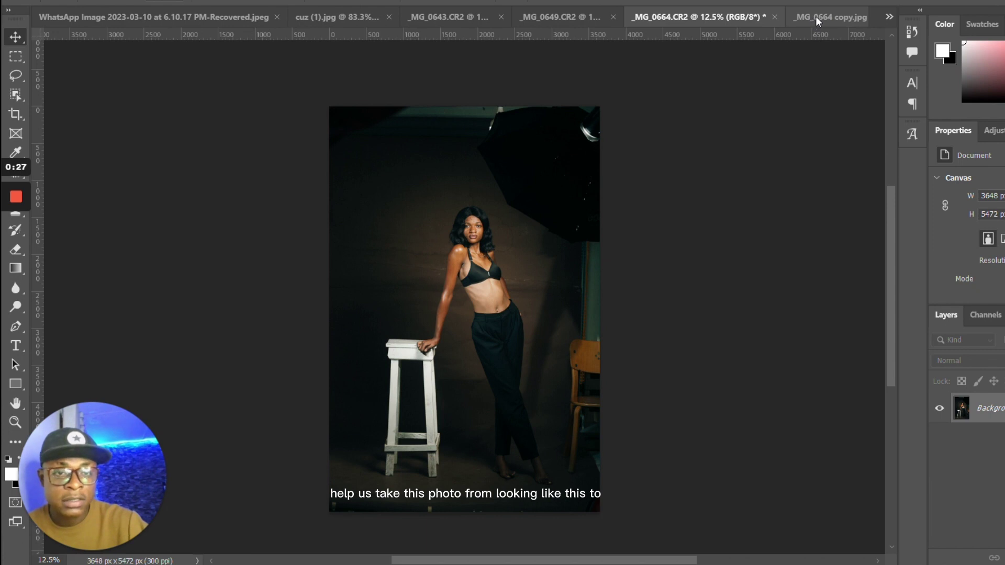
View the finished _MG_0664 copy.jpg, then examine the distracting objects around the model in _MG_0664.CR2
left_click_drag(816, 17, 644, 23)
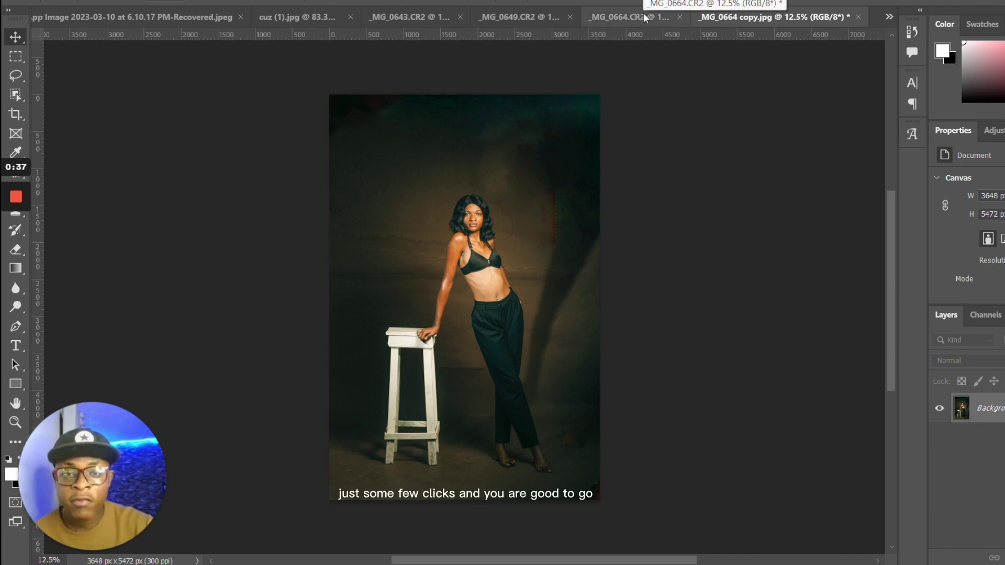
left_click_drag(647, 18, 823, 355)
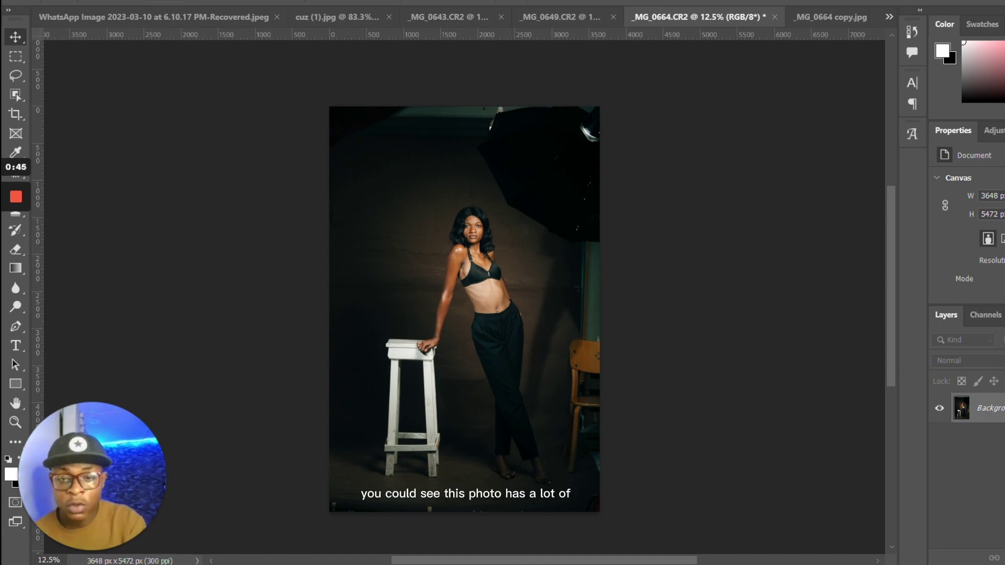
key("ctrl+plus")
key("ctrl+plus")
key("ctrl+plus")
key("ctrl+plus")
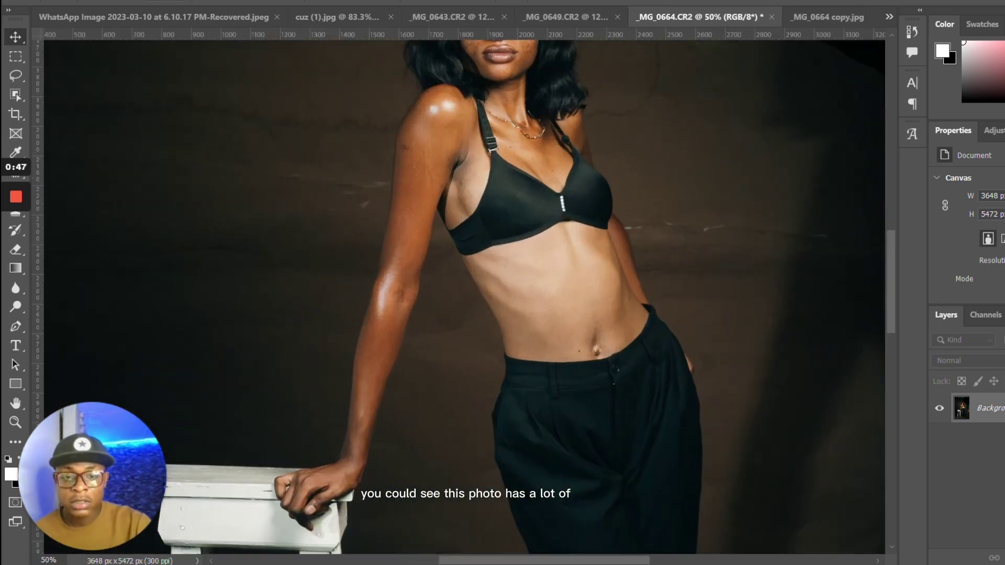
left_click_drag(704, 269, 476, 322)
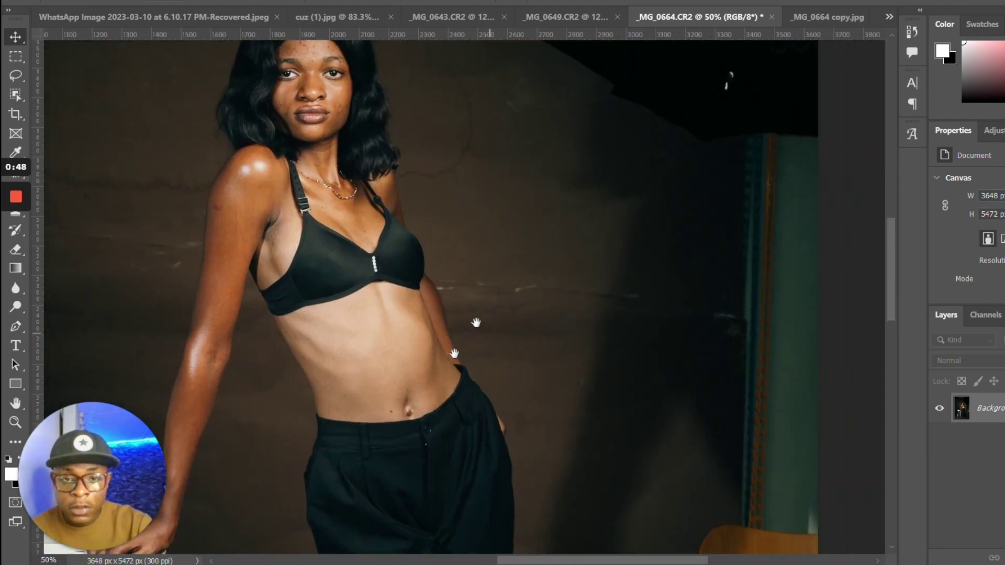
scroll(532, 288, "up", 5)
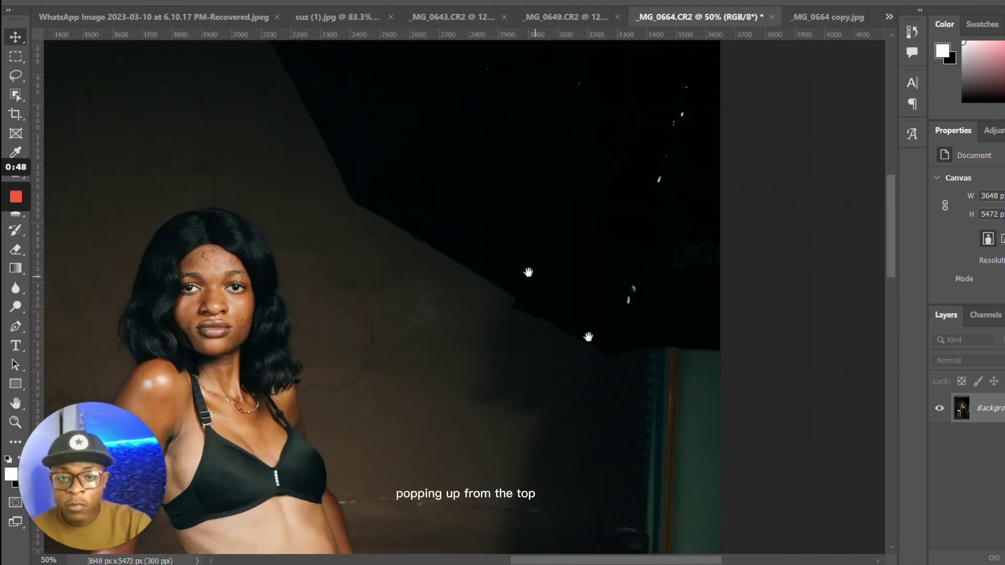
left_click_drag(528, 272, 586, 312)
scroll(585, 312, "down", 5)
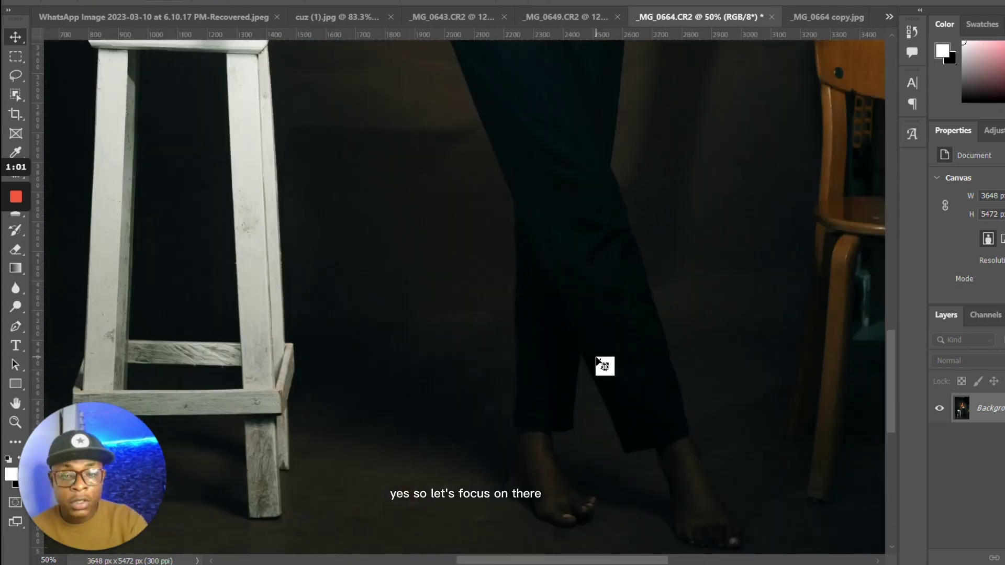
key("ctrl+minus")
key("ctrl+minus")
key("ctrl+minus")
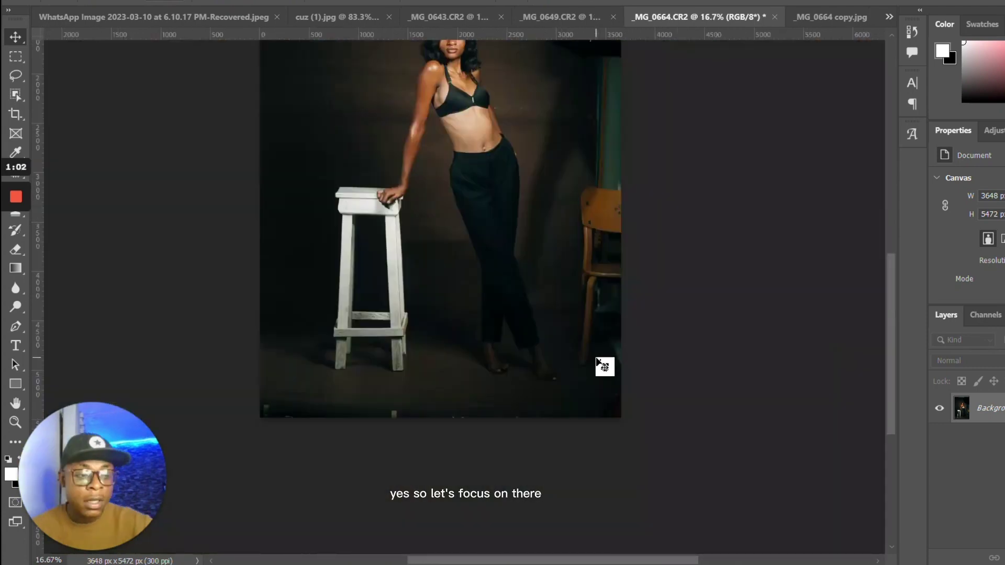
scroll(601, 363, "up", 3)
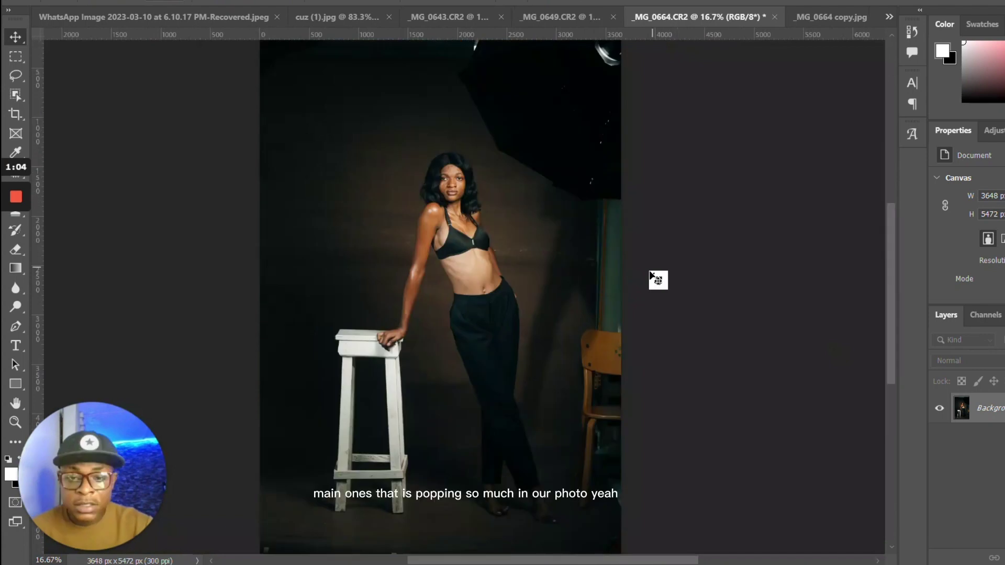
scroll(639, 320, "up", 2)
scroll(639, 320, "up", 1)
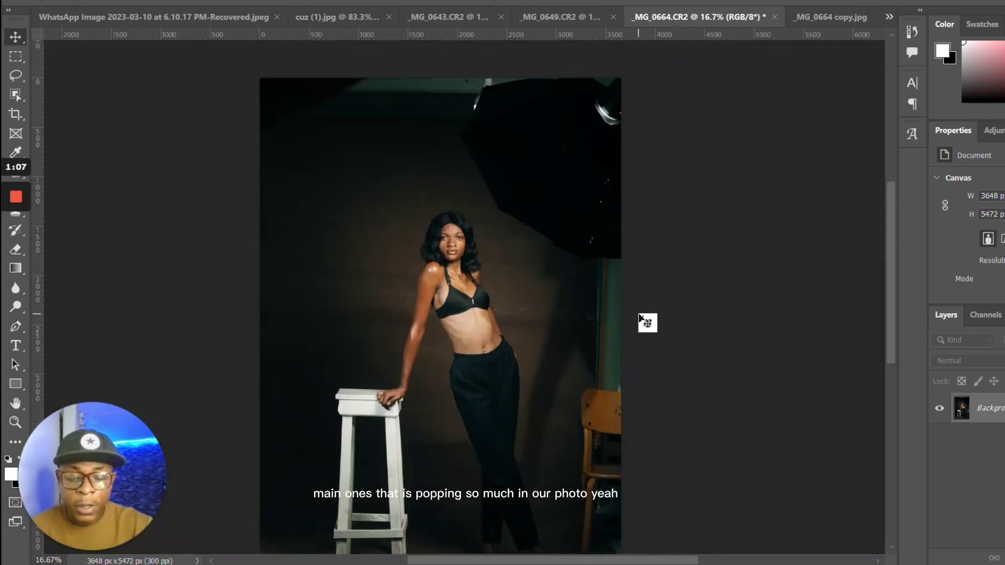
key("ctrl+minus")
key("ctrl+minus")
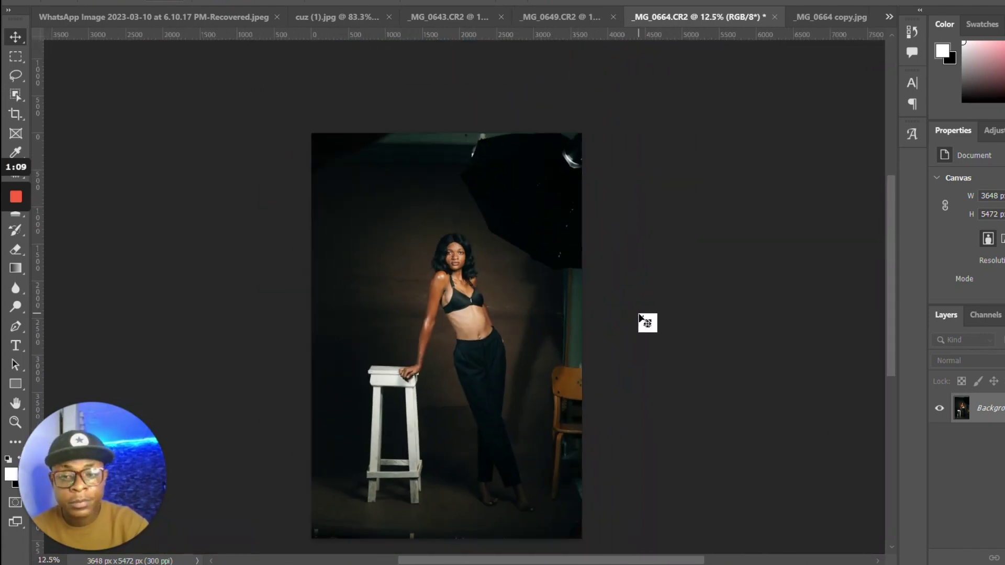
scroll(602, 181, "down", 1)
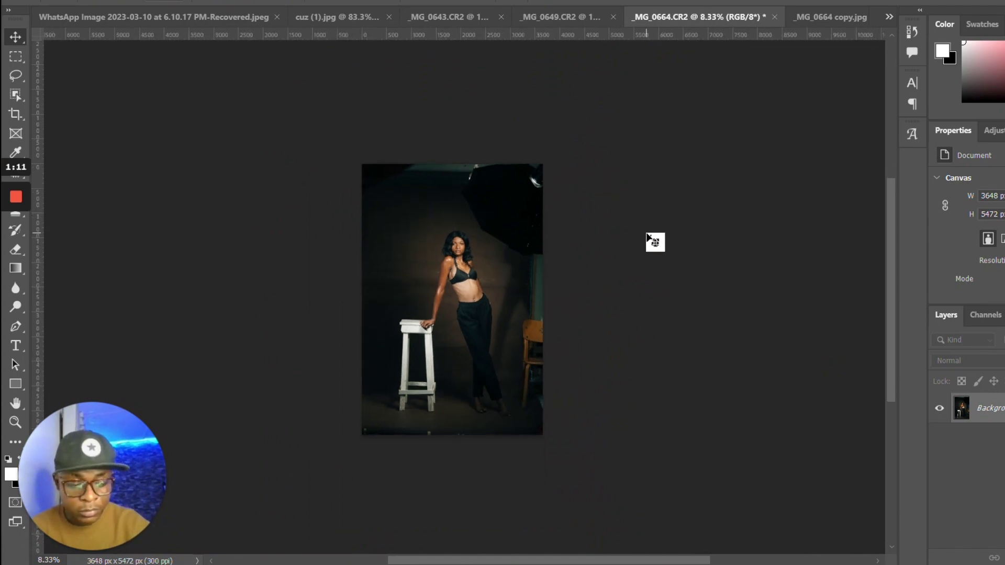
key("ctrl+plus")
key("ctrl+plus")
key("ctrl+minus")
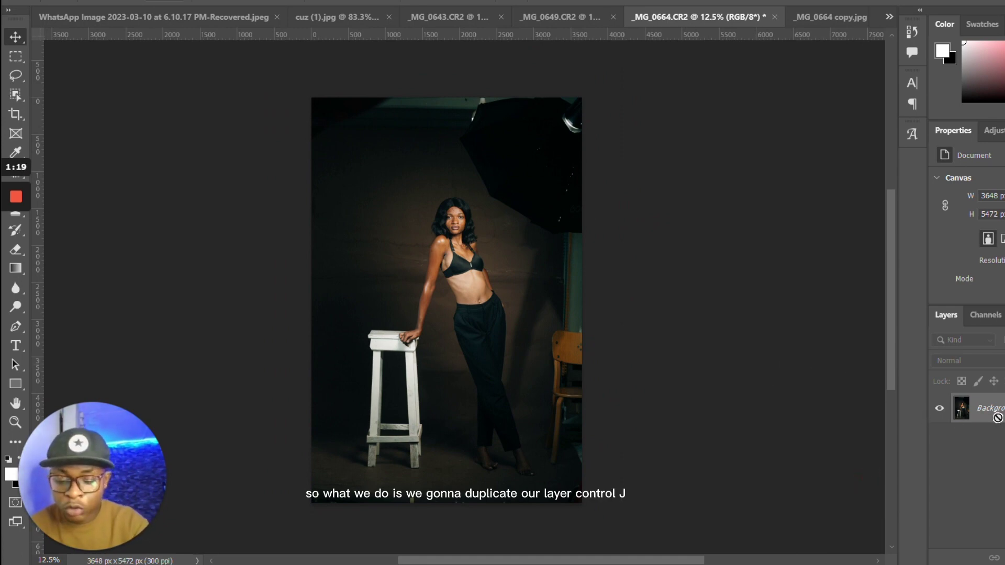
Duplicate the Background layer
key("ctrl+j")
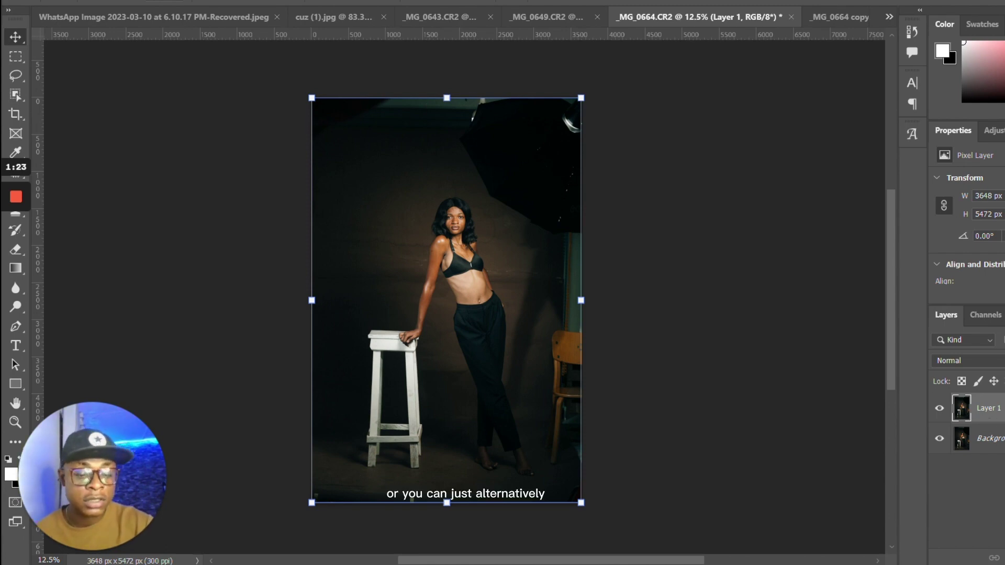
key("ctrl+z")
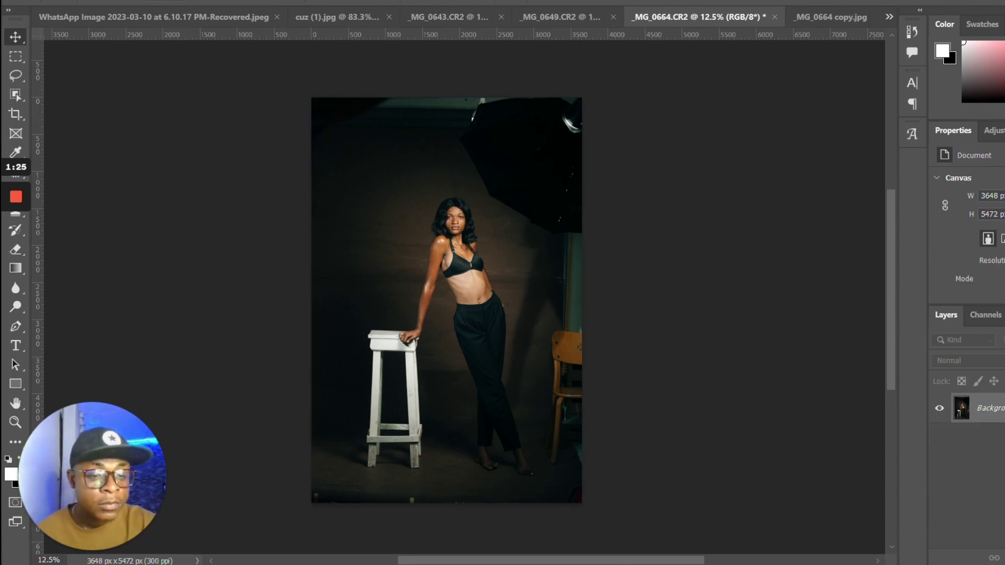
left_click_drag(979, 408, 979, 554)
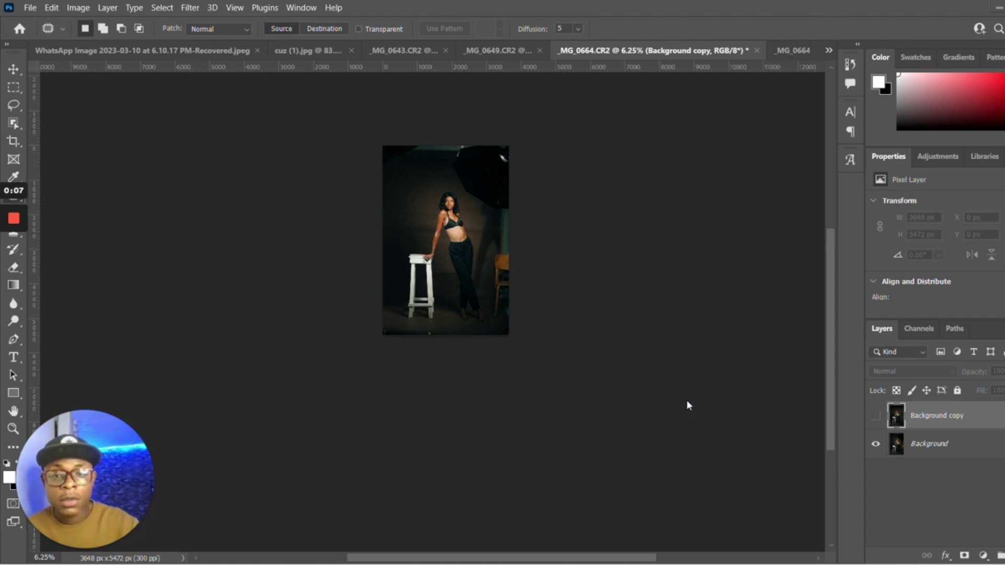
Show the Background copy layer to inspect the cleaned-up backdrop, then hide it to compare with the original photo
left_click(876, 417)
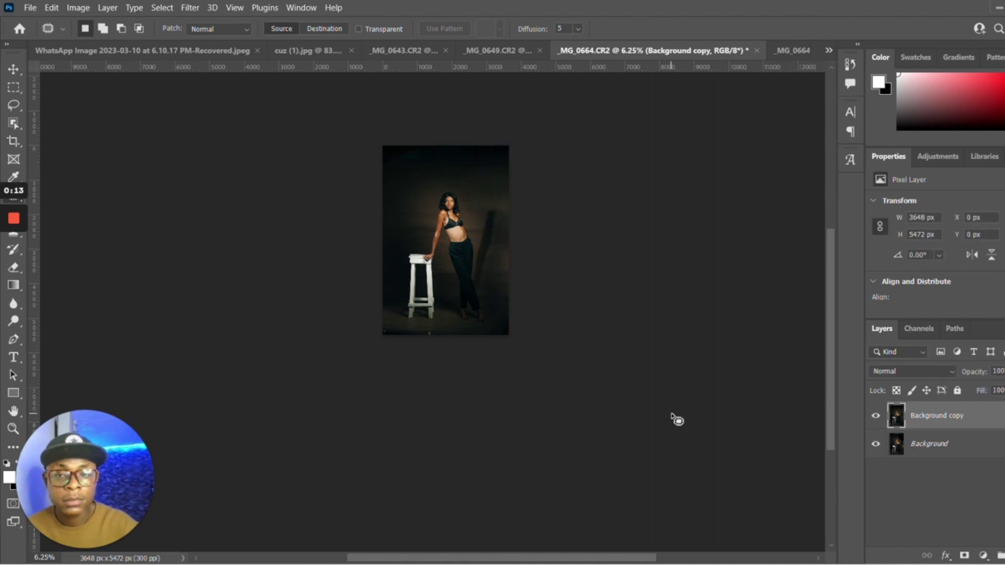
key("ctrl+plus")
key("ctrl+plus")
key("ctrl+plus")
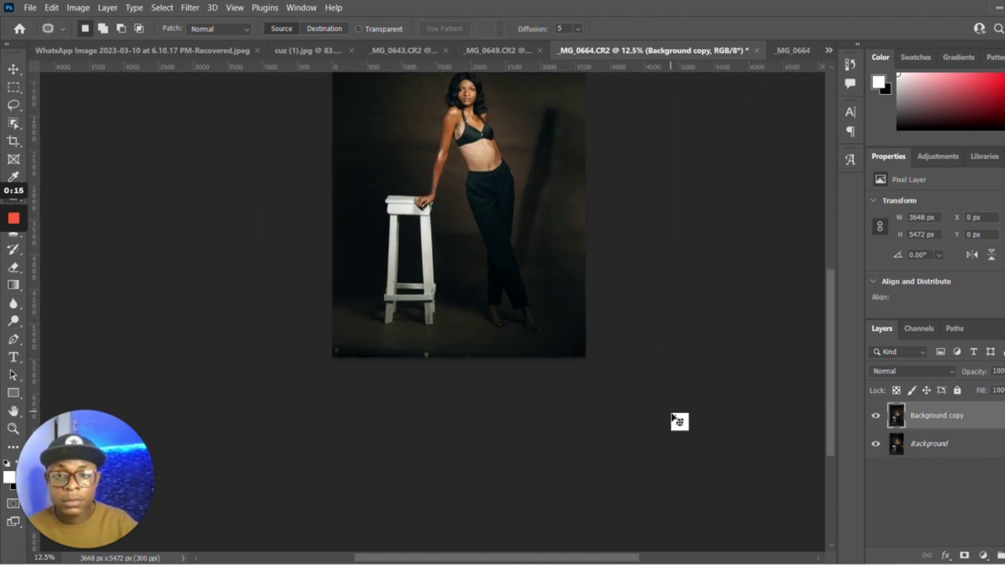
scroll(670, 417, "up", 5)
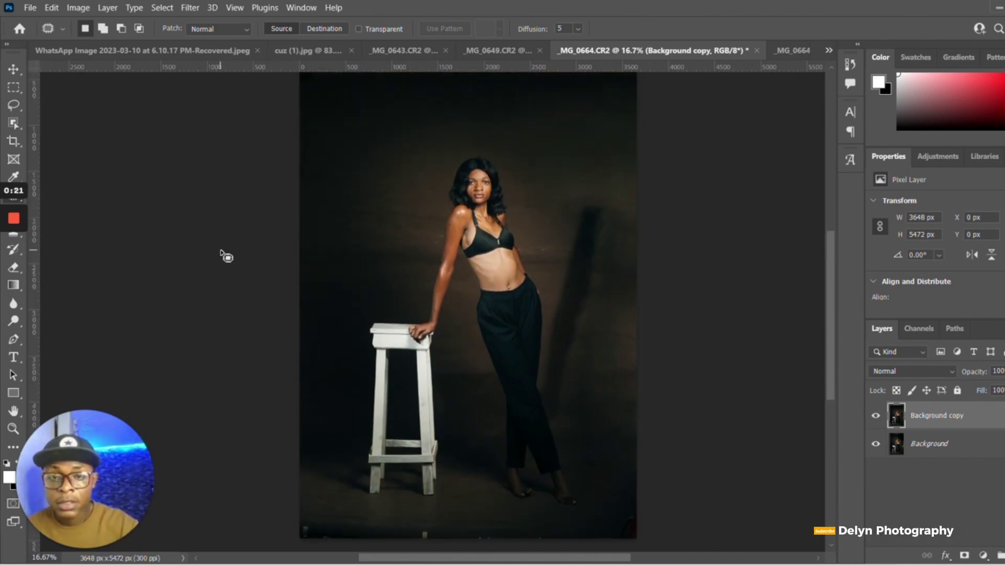
scroll(471, 267, "up", 1)
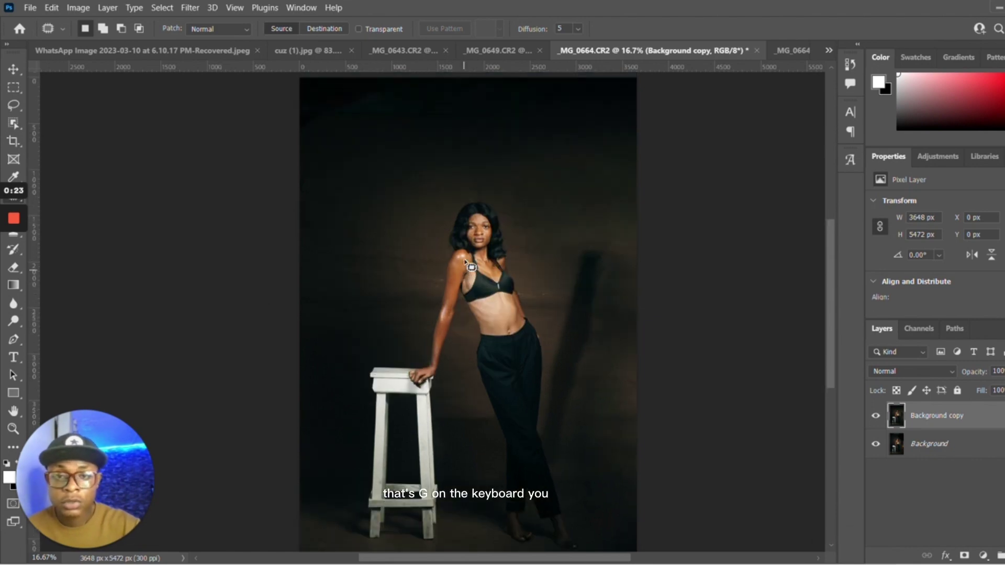
scroll(468, 265, "up", 1)
scroll(497, 275, "down", 1)
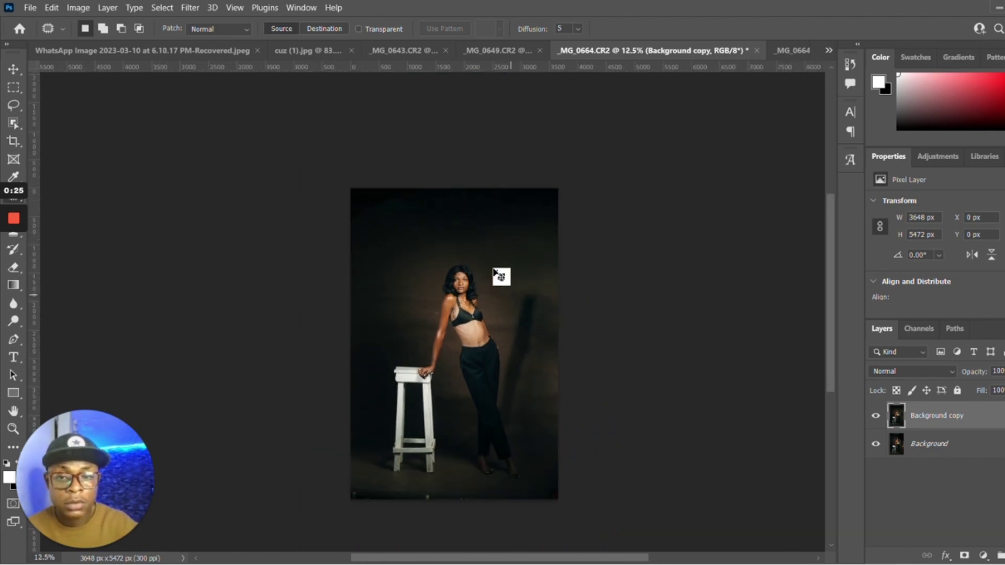
scroll(495, 271, "down", 1)
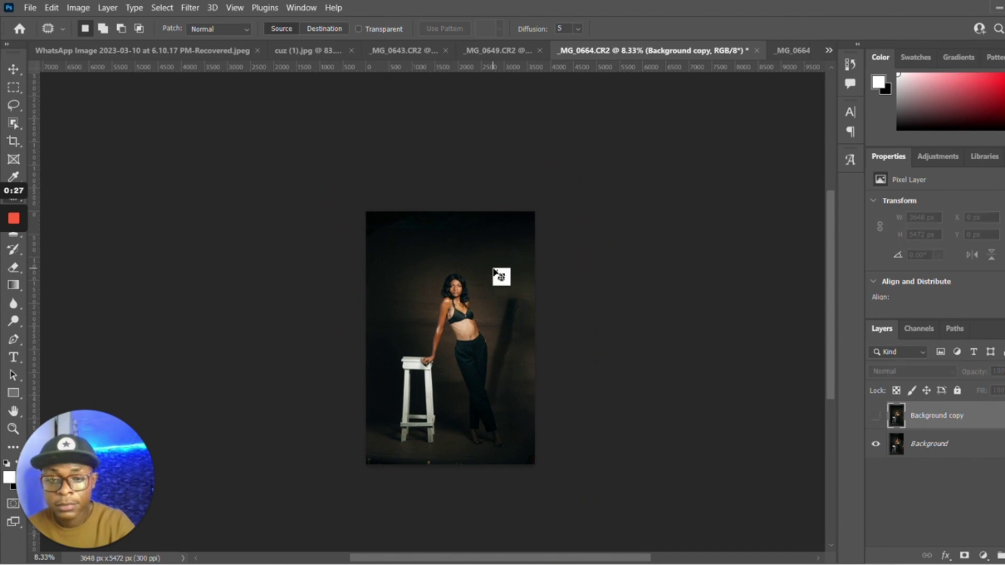
key("ctrl+comma")
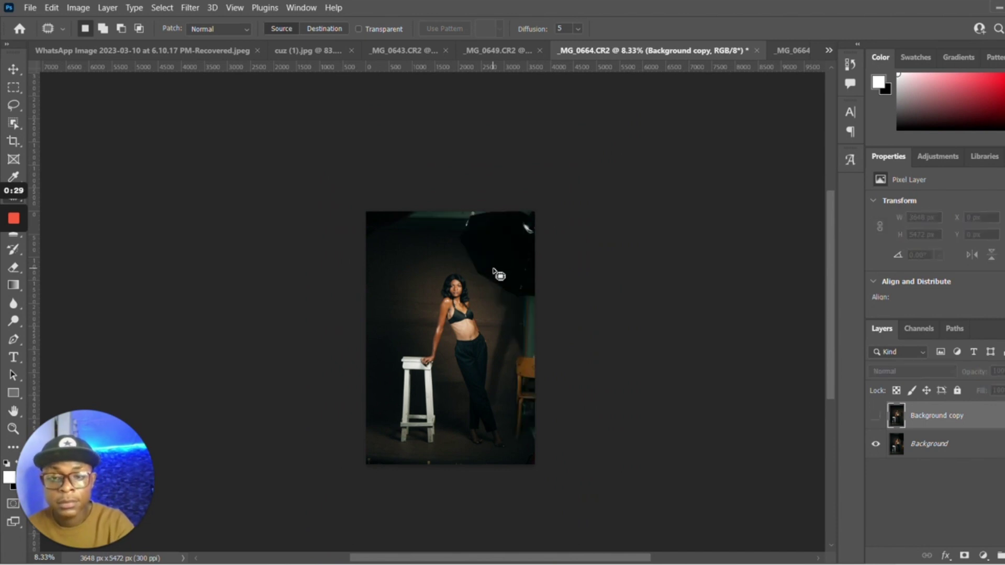
scroll(448, 201, "down", 1)
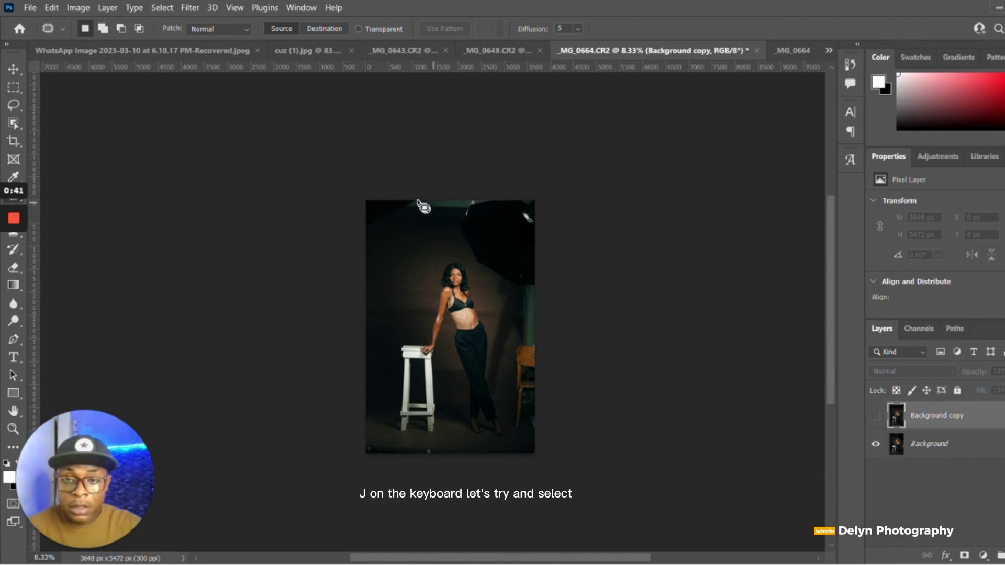
left_click_drag(403, 201, 518, 335)
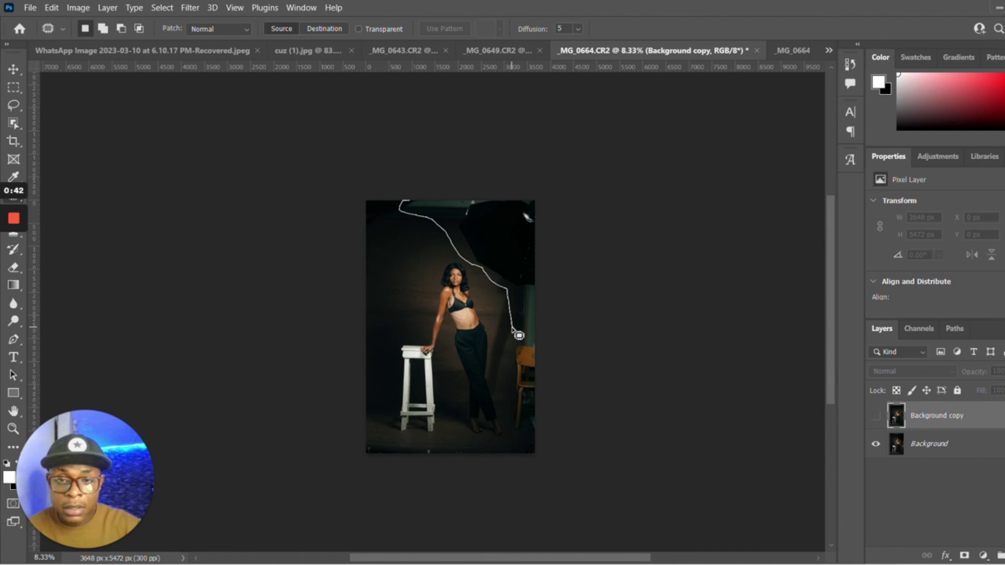
key("ctrl+d")
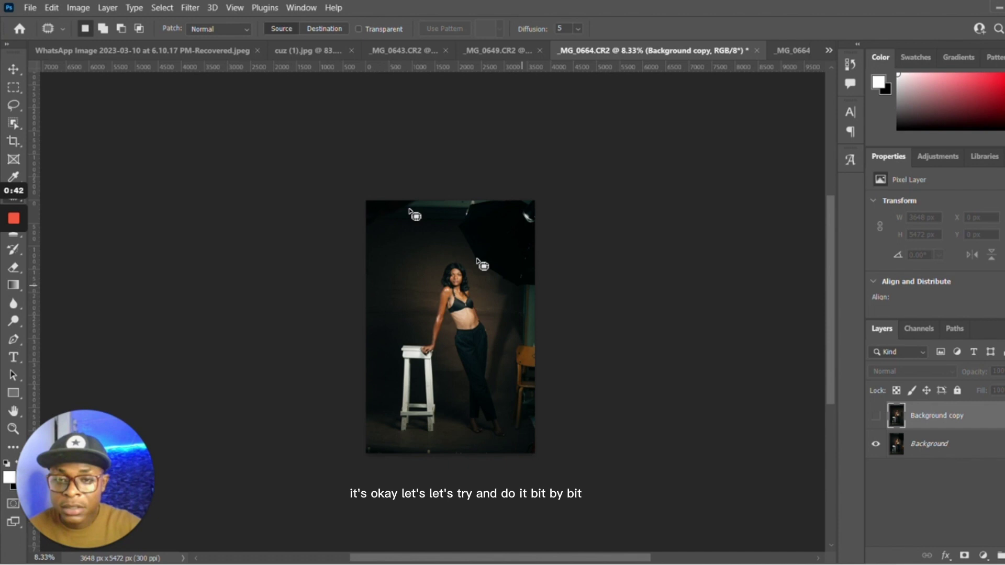
left_click_drag(409, 209, 425, 212)
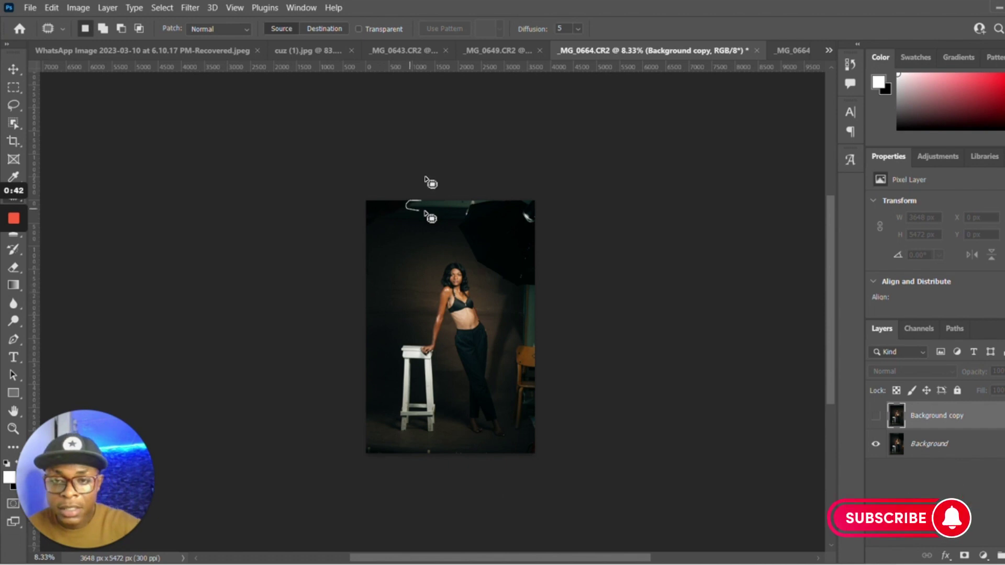
left_click_drag(425, 212, 425, 177)
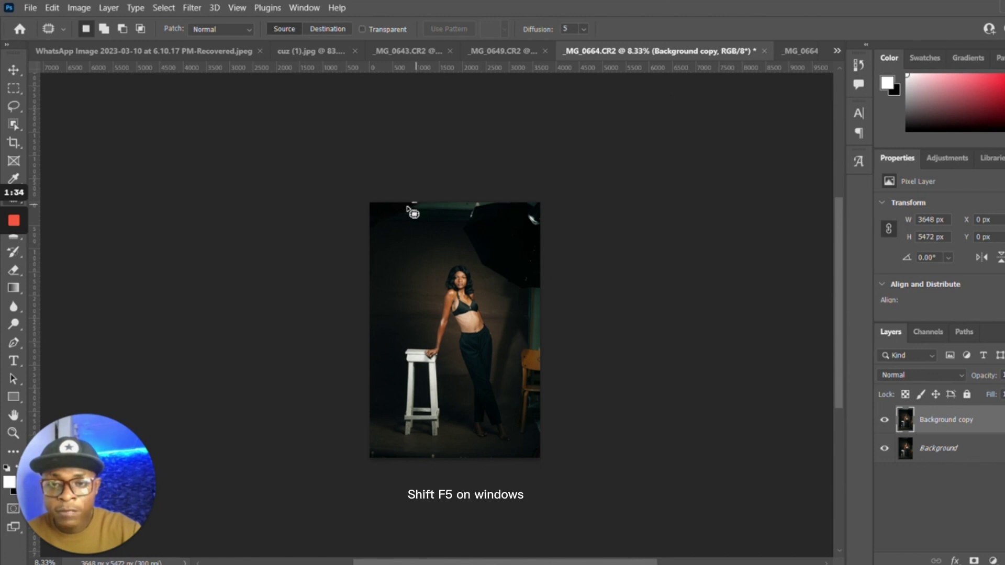
Outline the softbox and upper backdrop edge on the Background copy layer and fill them using Content-Aware with Color Adaptation at 100% opacity
mouse_move(416, 197)
left_mouse_down()
mouse_move(463, 242)
mouse_move(515, 188)
left_mouse_up()
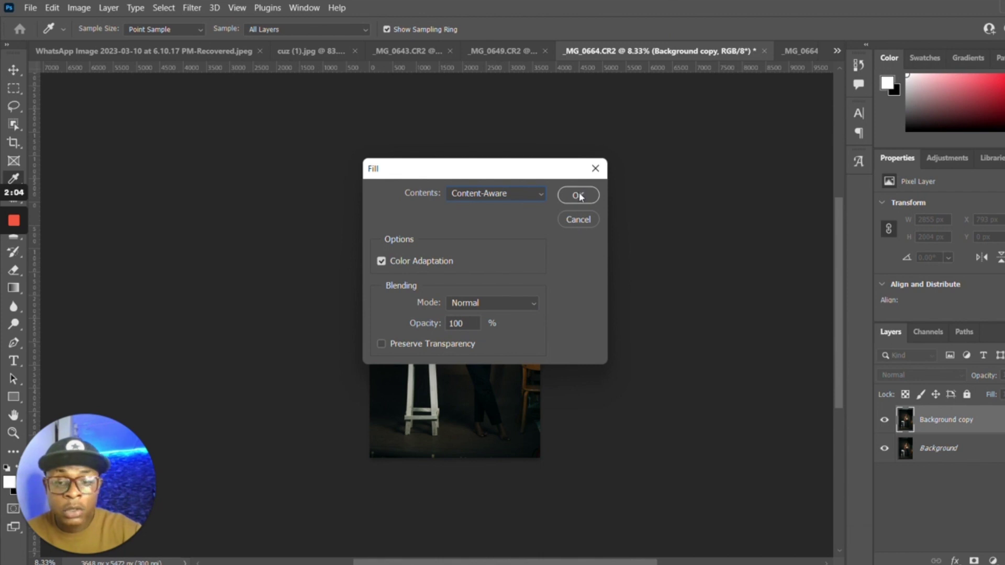
left_click(579, 196)
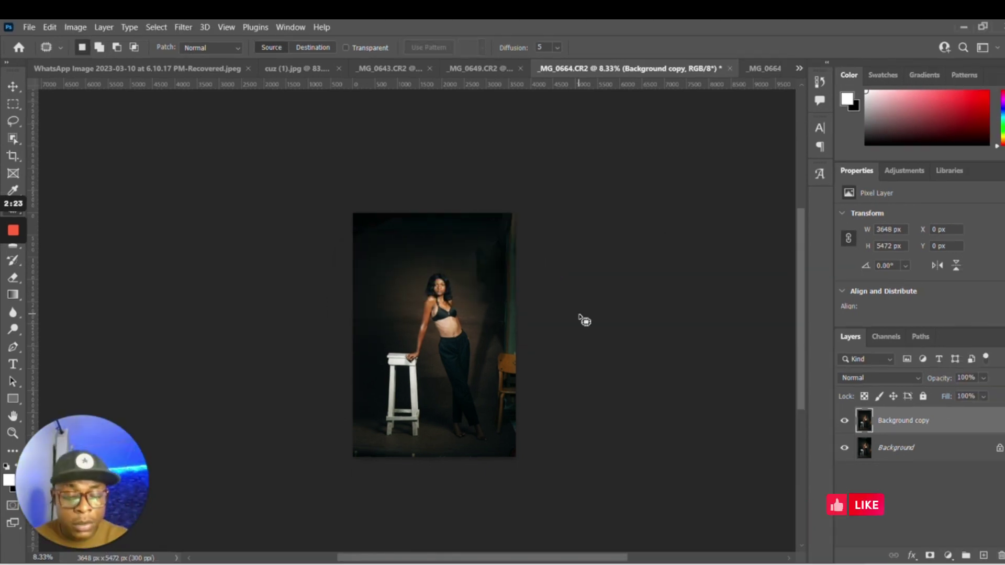
Compare the photo before and after the fill by switching the visibility of the Background copy layer
key("ctrl+plus")
key("ctrl+plus")
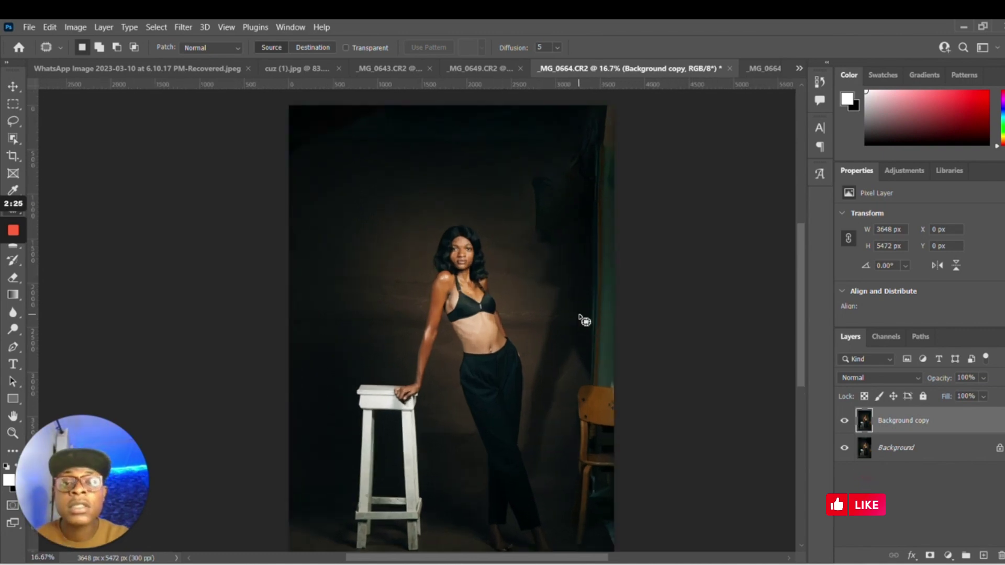
scroll(585, 321, "up", 3)
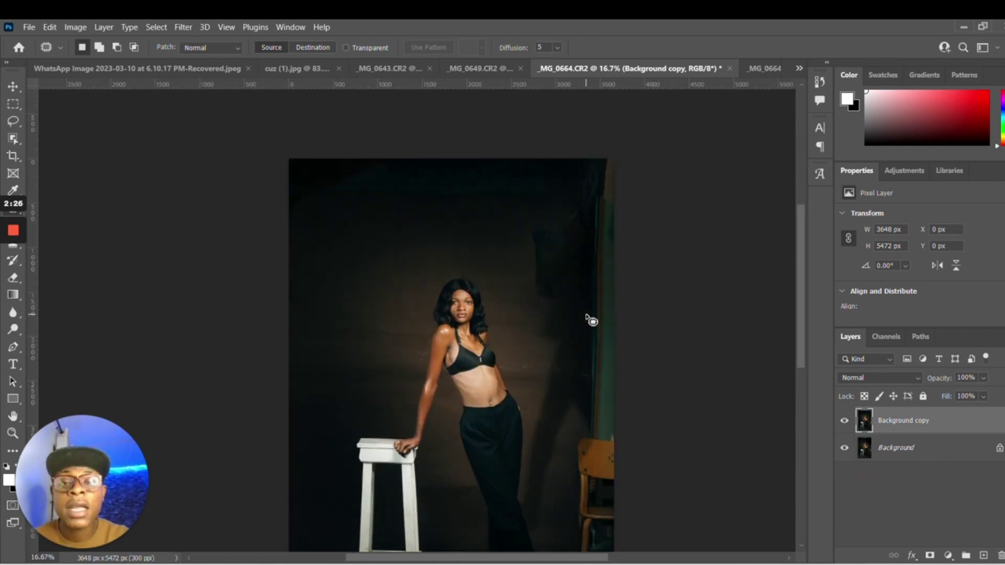
left_click(844, 421)
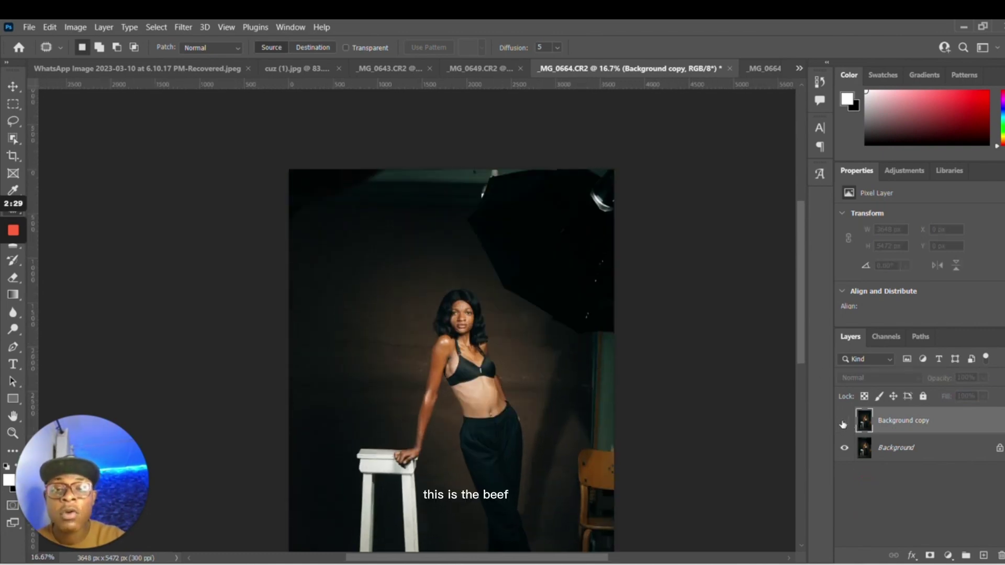
left_click(844, 423)
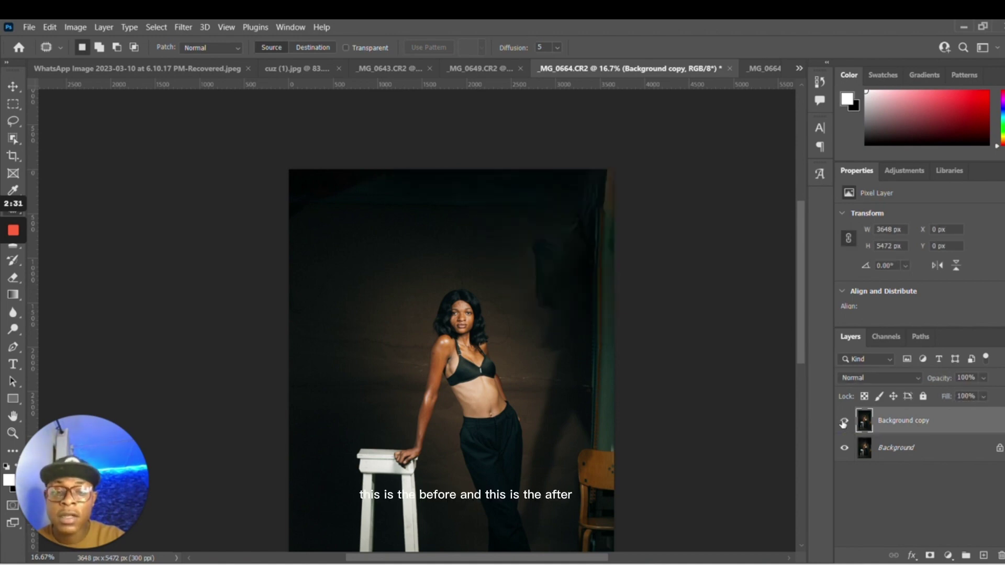
left_click(843, 423)
left_click(843, 423)
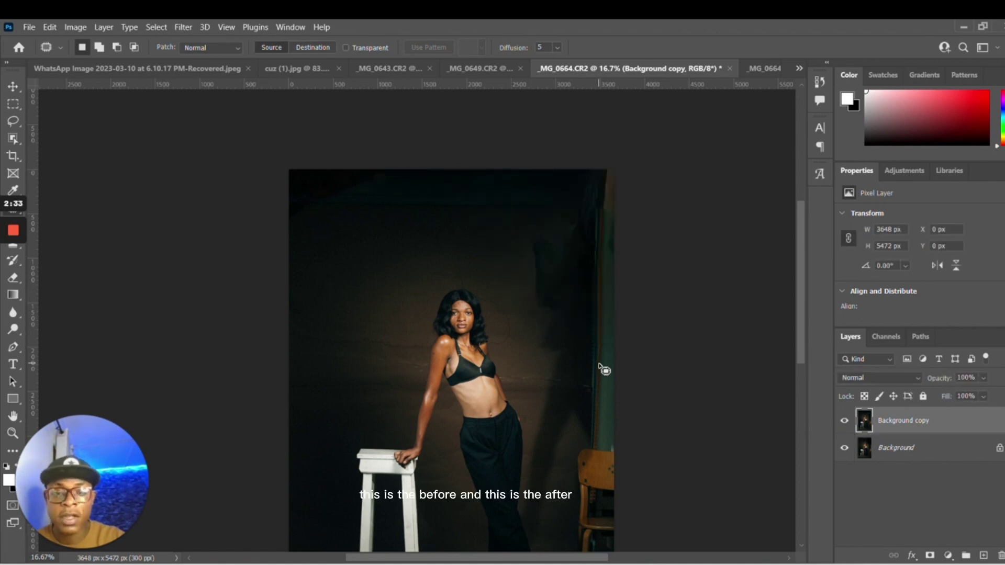
Outline the chair at the photo's right edge on the Background copy layer, remove it with a Content-Aware fill, and clear the selection
scroll(602, 366, "down", 4)
scroll(601, 371, "down", 2)
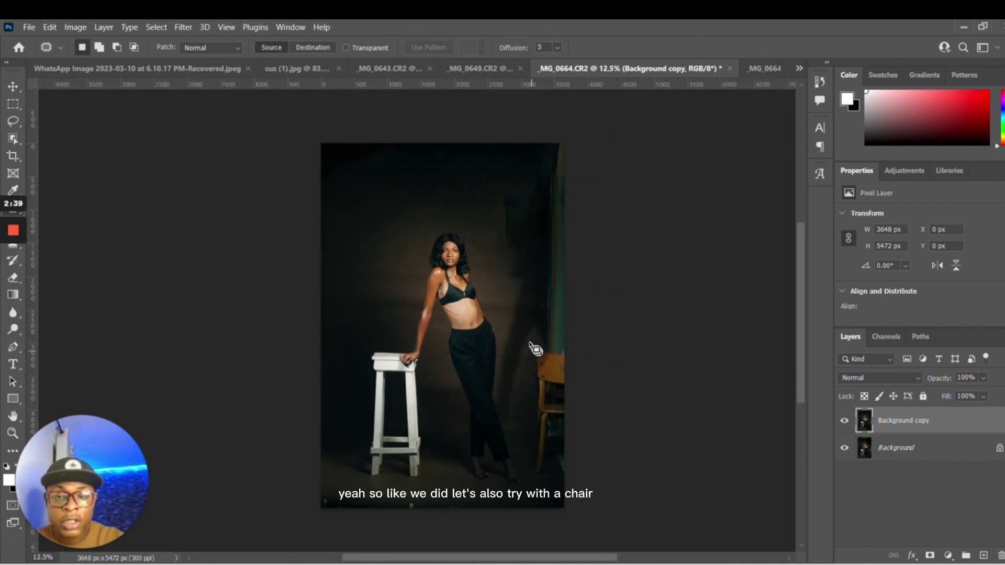
mouse_move(564, 345)
left_mouse_down()
mouse_move(550, 348)
mouse_move(563, 480)
left_mouse_up()
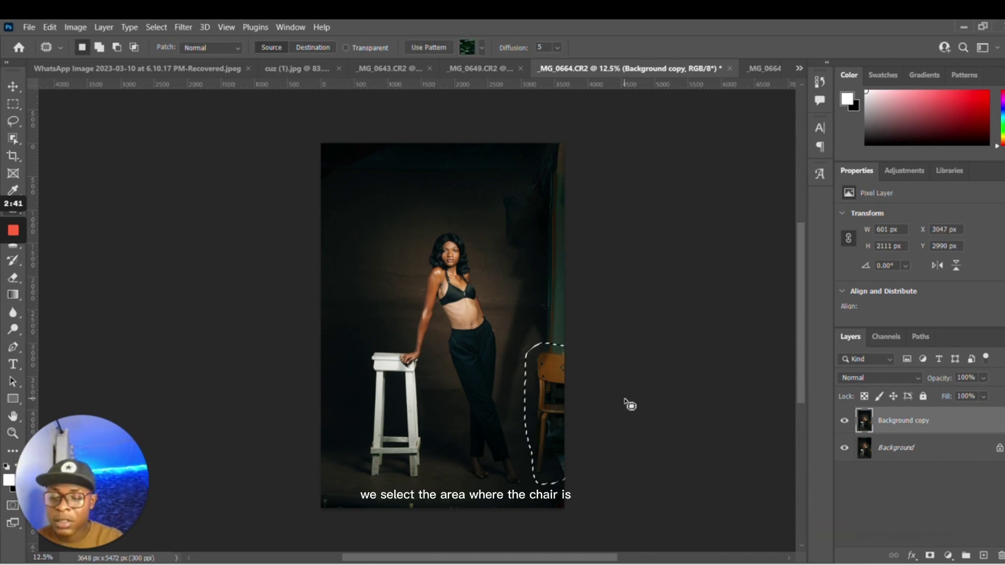
key("shift+F5")
key("Escape")
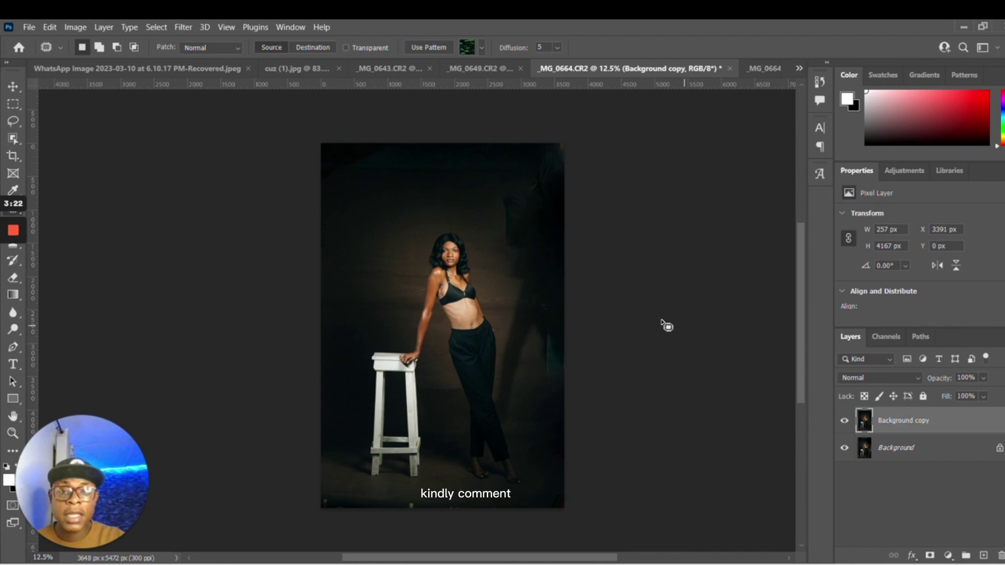
key("ctrl+d")
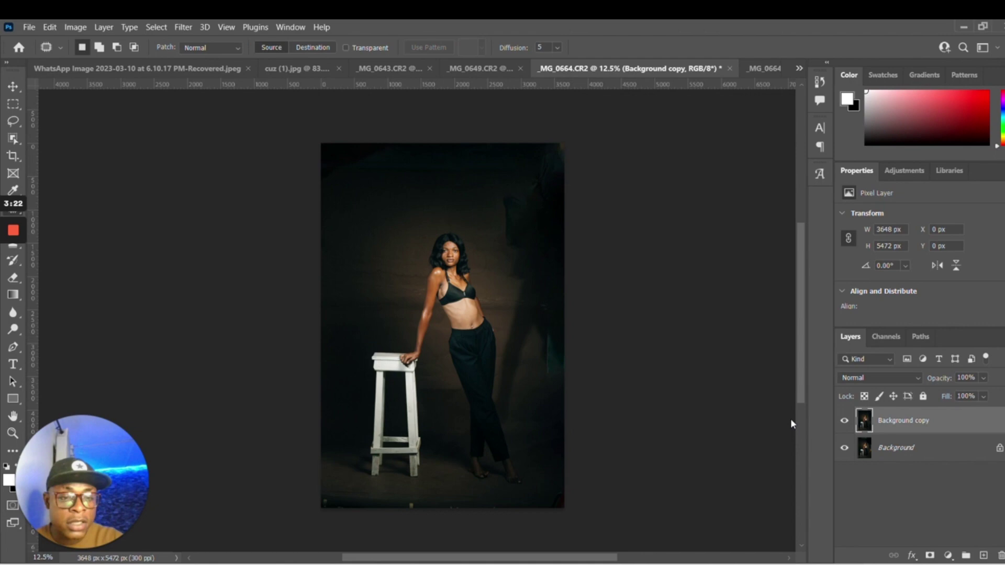
Hide the Background copy layer and show it again to compare the original photo with the version without softbox and chair
left_click(844, 421)
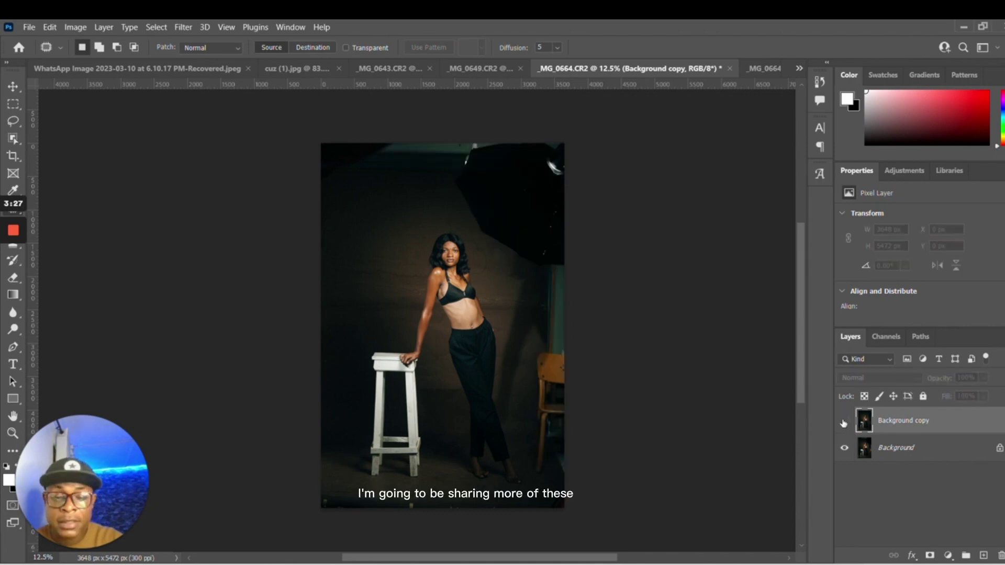
left_click(845, 422)
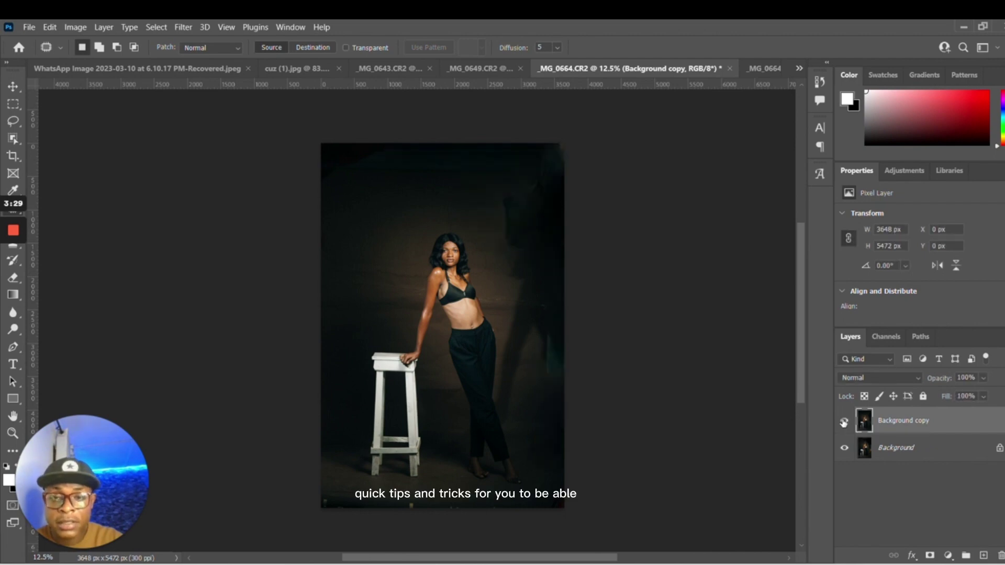